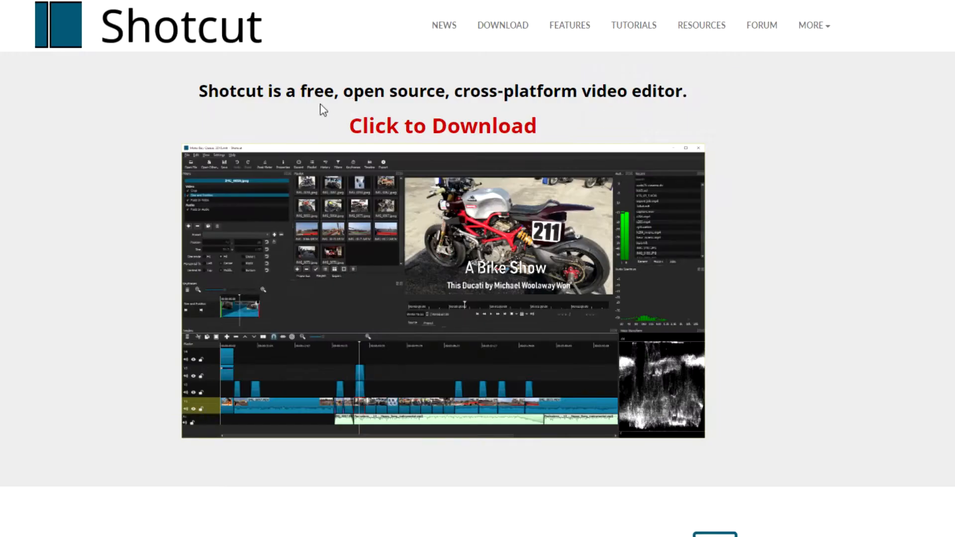
scroll(853, 111, "down", 15)
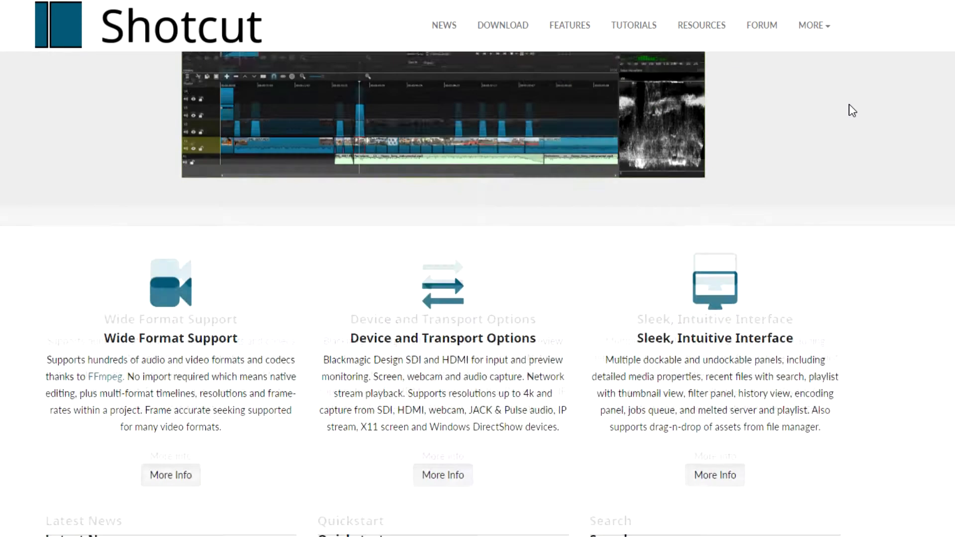
scroll(853, 110, "down", 3)
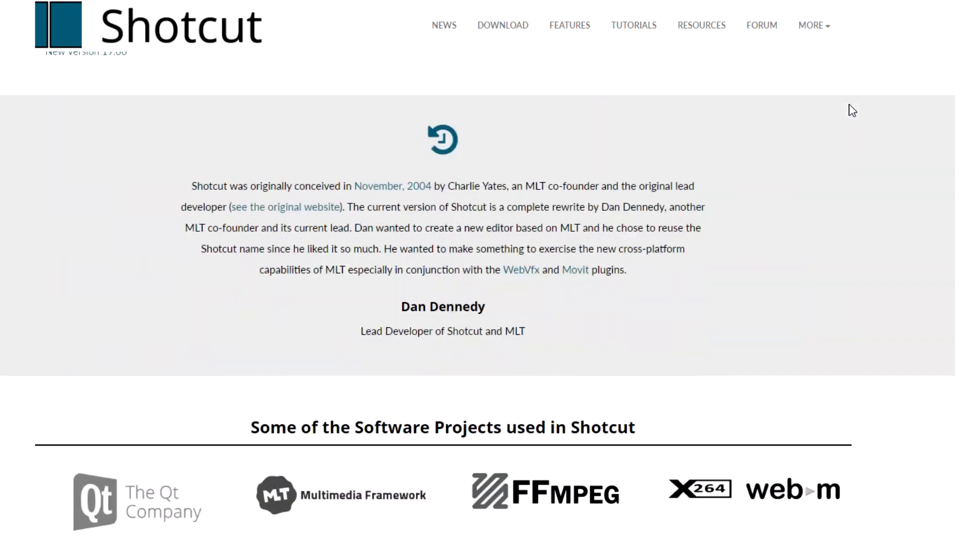
scroll(850, 108, "up", 12)
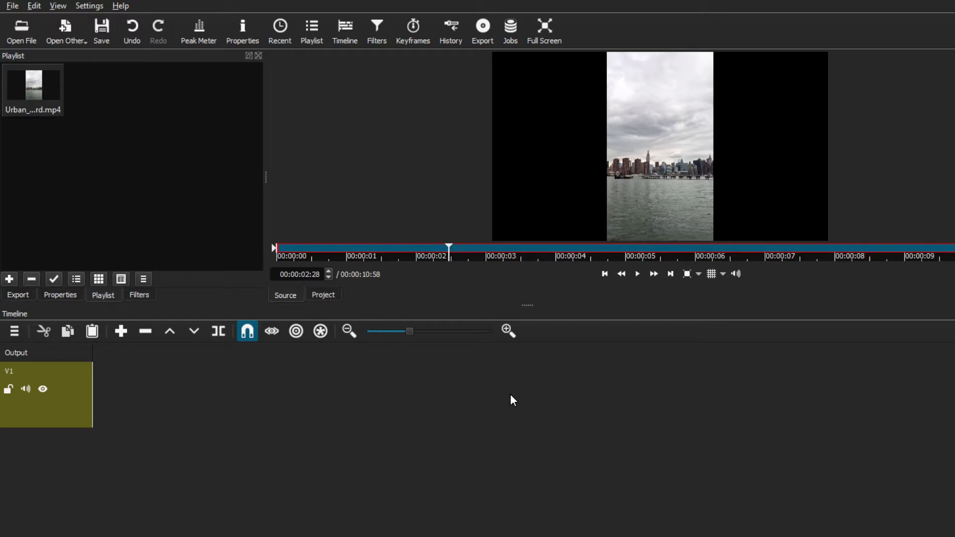
Place Urban_postcard.mp4 at the start of timeline track V1 and add a second video track above it.
left_click(43, 109)
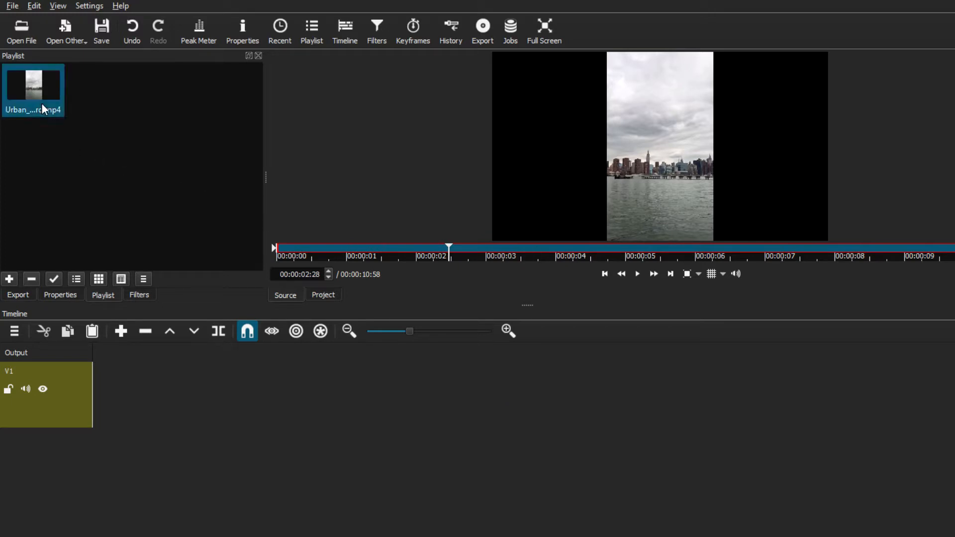
left_click_drag(155, 427, 96, 408)
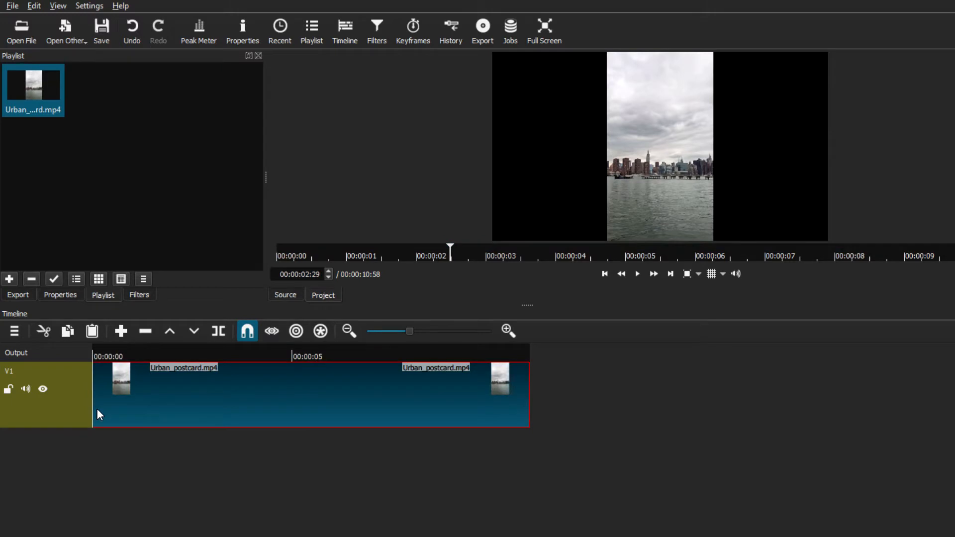
left_click(12, 335)
left_click(67, 356)
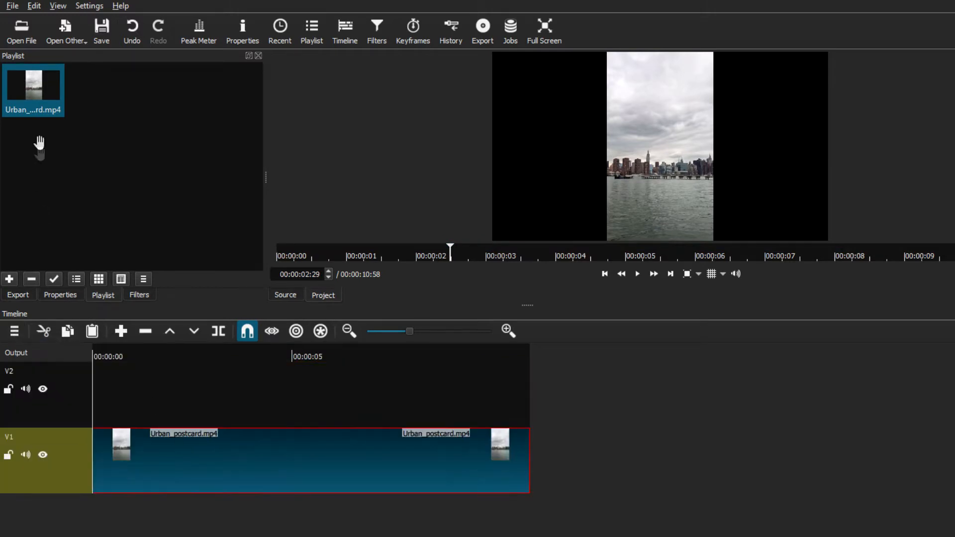
Place another copy of Urban_postcard.mp4 at the start of track V2 and mute that track.
left_click_drag(155, 321, 96, 389)
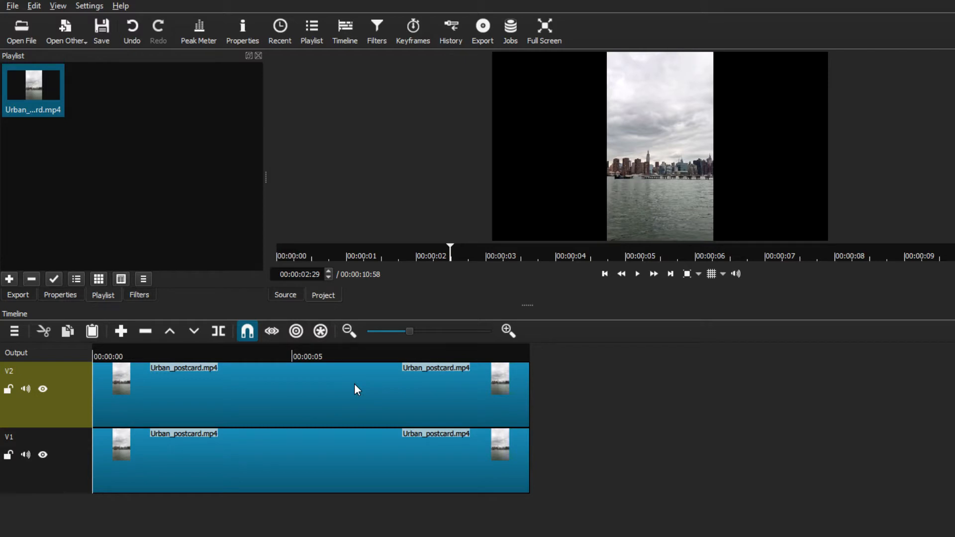
left_click(391, 424)
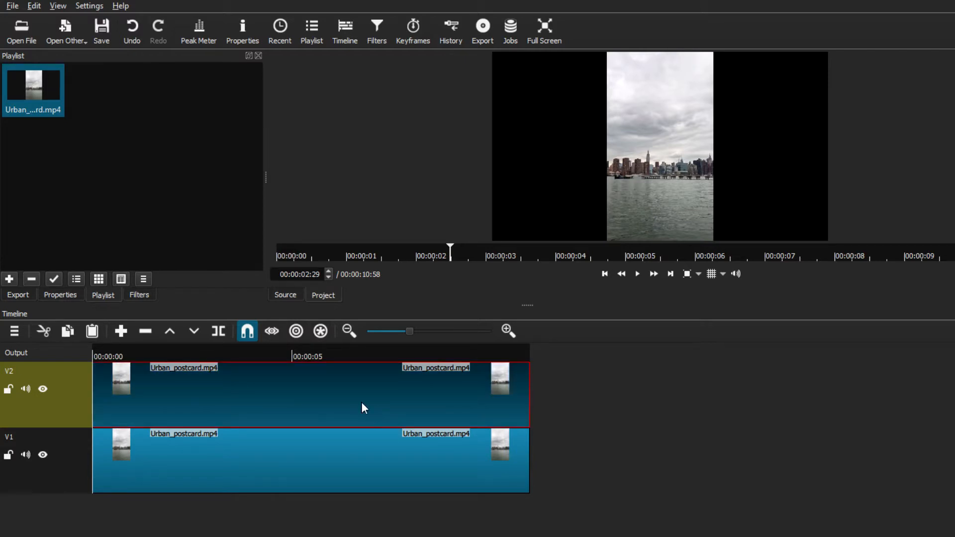
left_click(25, 388)
Add a Size and Position filter to the V1 clip and set its size mode to Distort so it fills the frame.
left_click(310, 470)
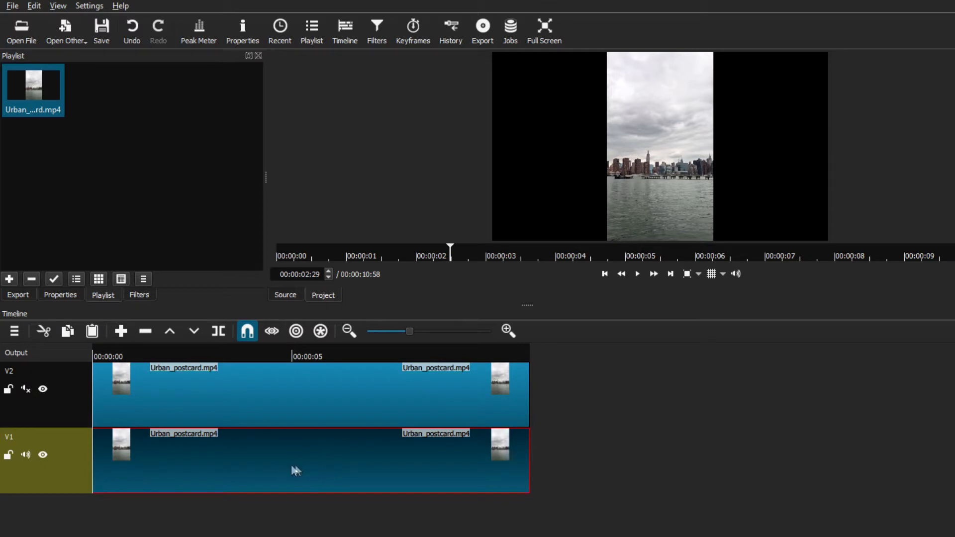
left_click(154, 296)
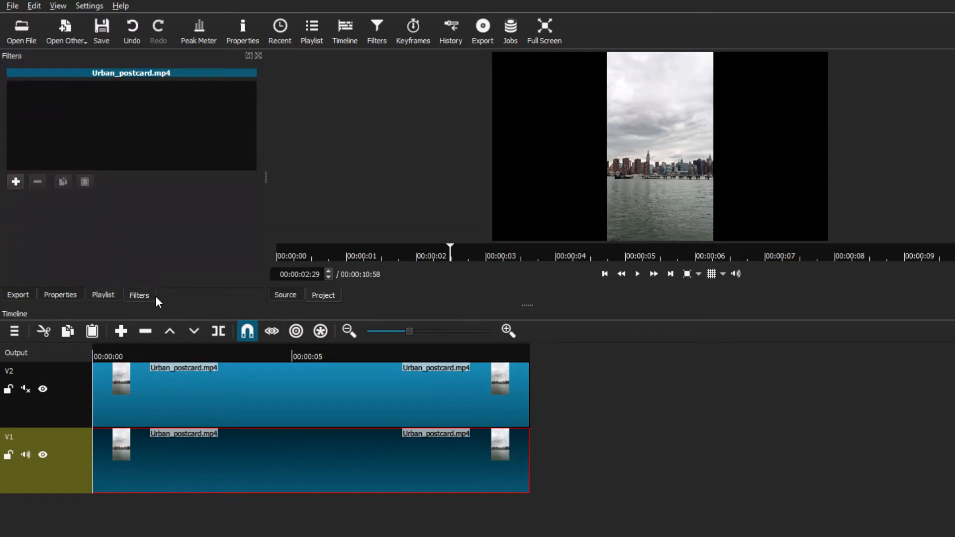
left_click(17, 183)
scroll(18, 184, "down", 3)
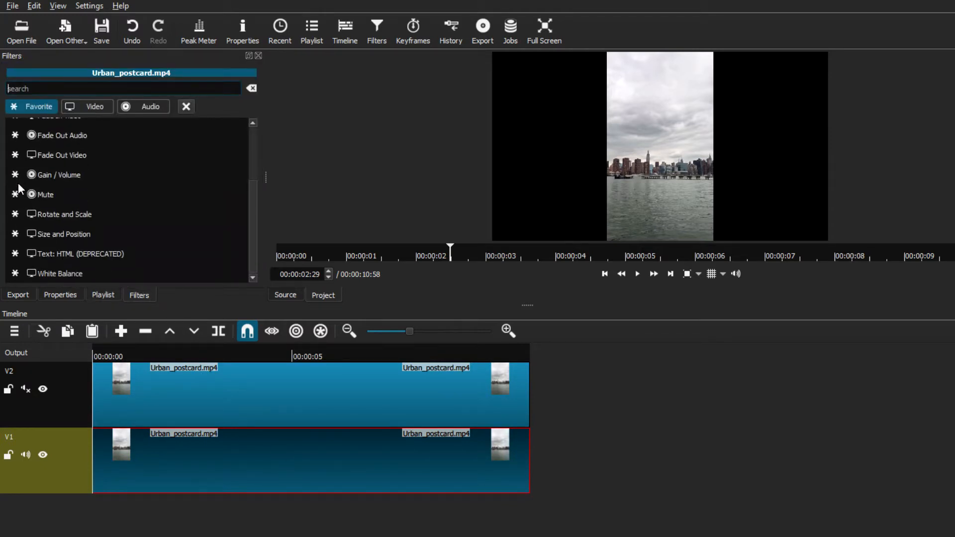
left_click(85, 233)
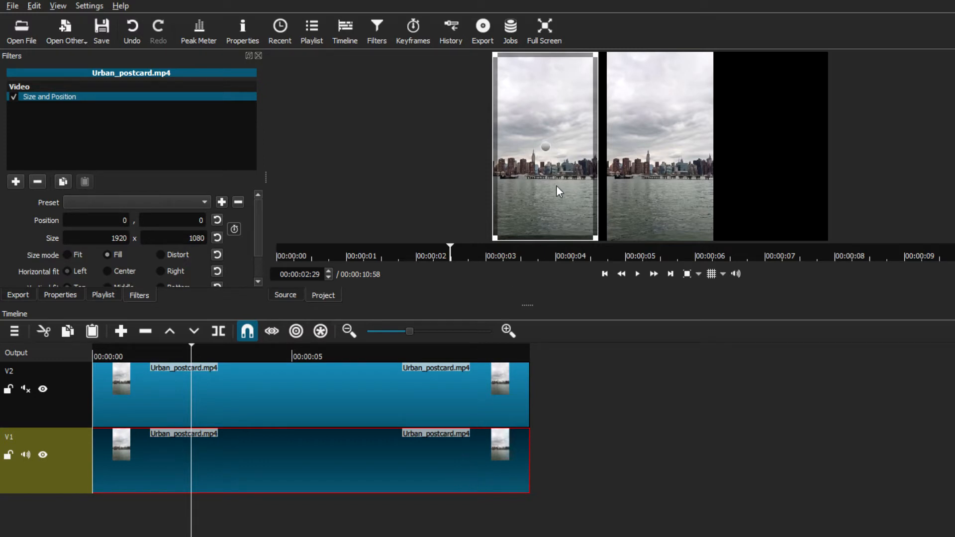
left_click_drag(260, 229, 260, 255)
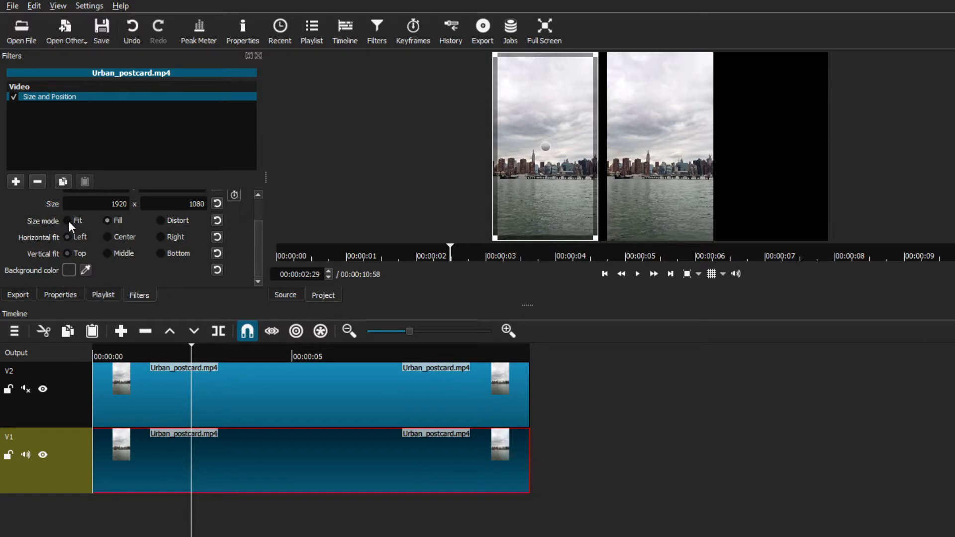
left_click(160, 220)
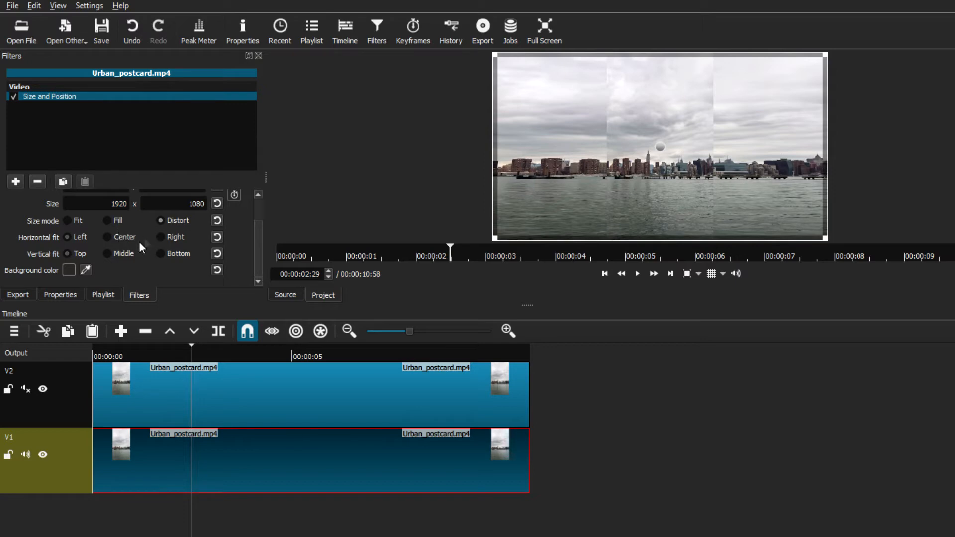
scroll(240, 257, "up", 1)
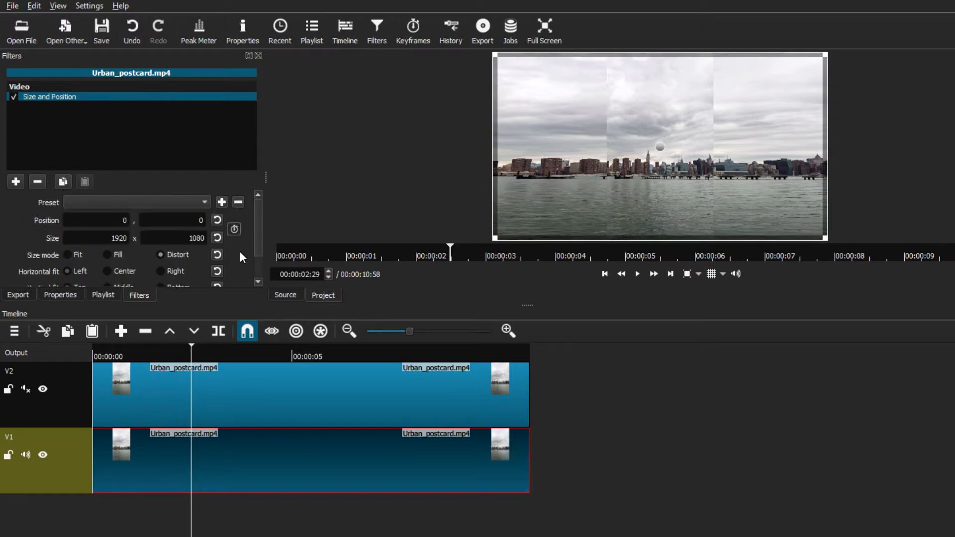
Add a Blur: Gaussian filter to the V1 clip and set its amount to 77.2.
left_click(16, 181)
scroll(18, 184, "down", 2)
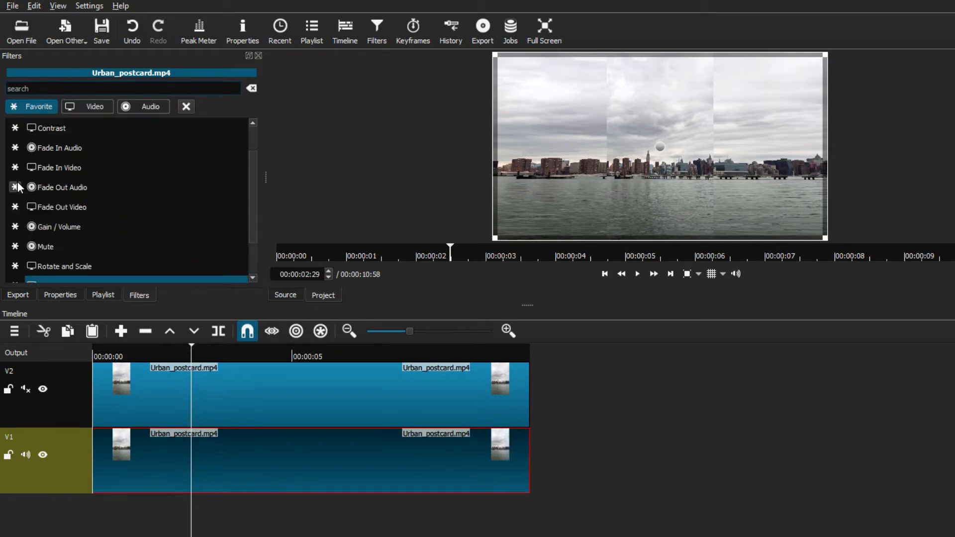
left_click(83, 105)
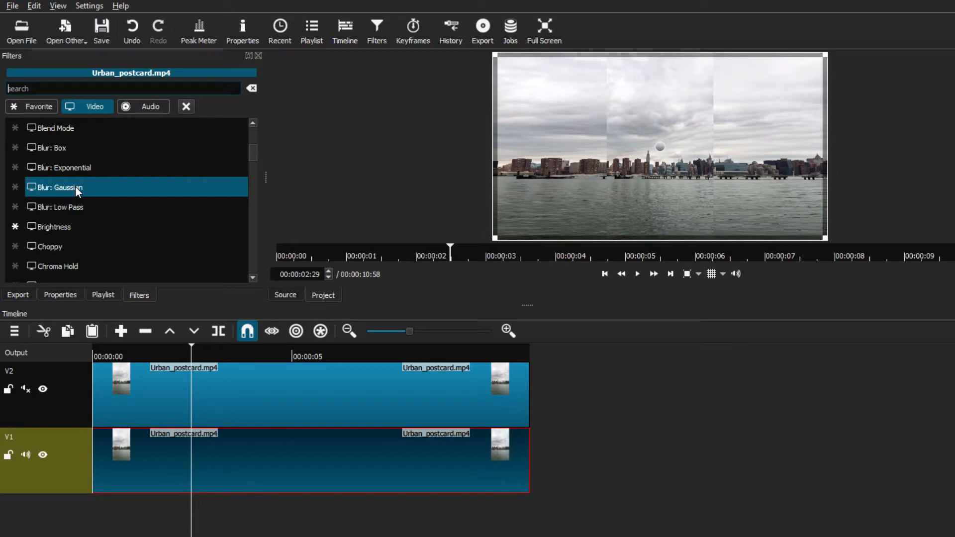
left_click(76, 186)
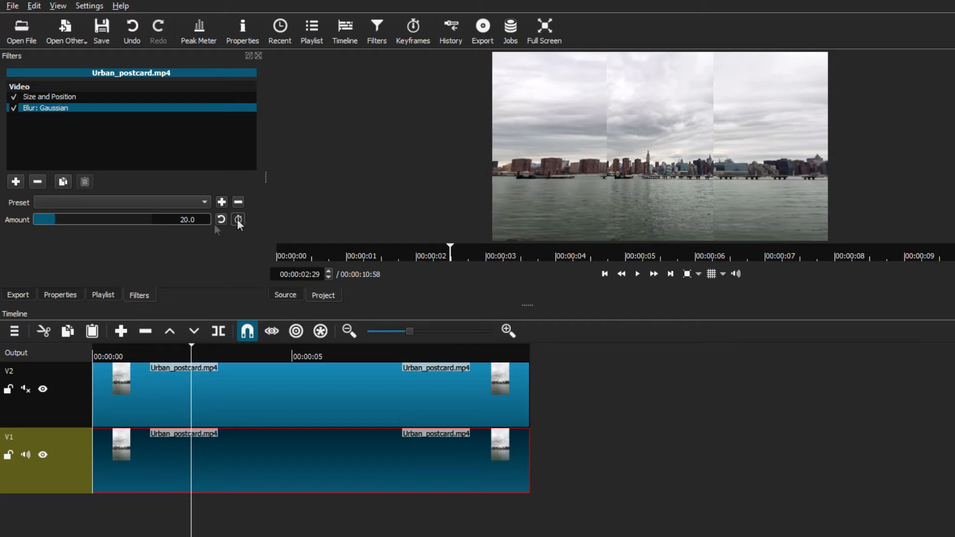
left_click_drag(55, 219, 102, 221)
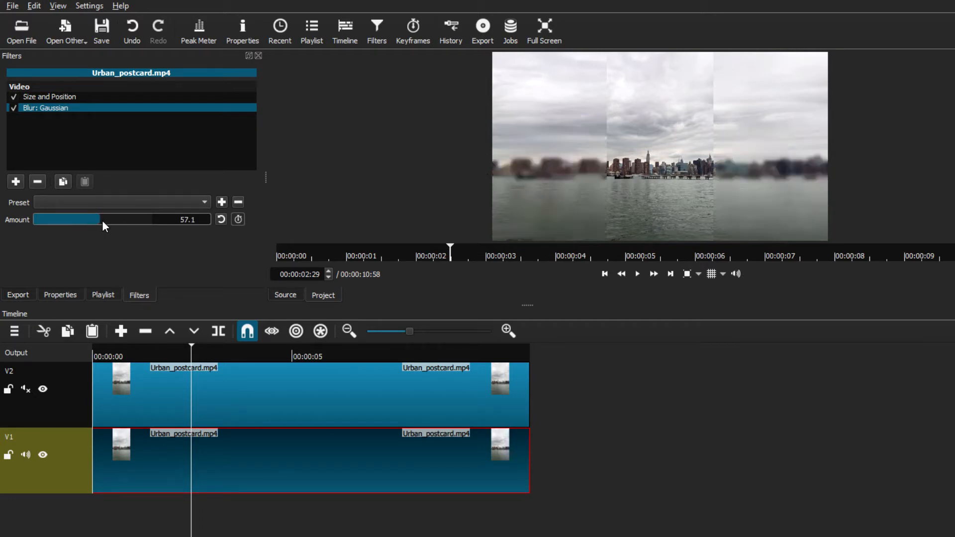
left_click_drag(102, 220, 140, 226)
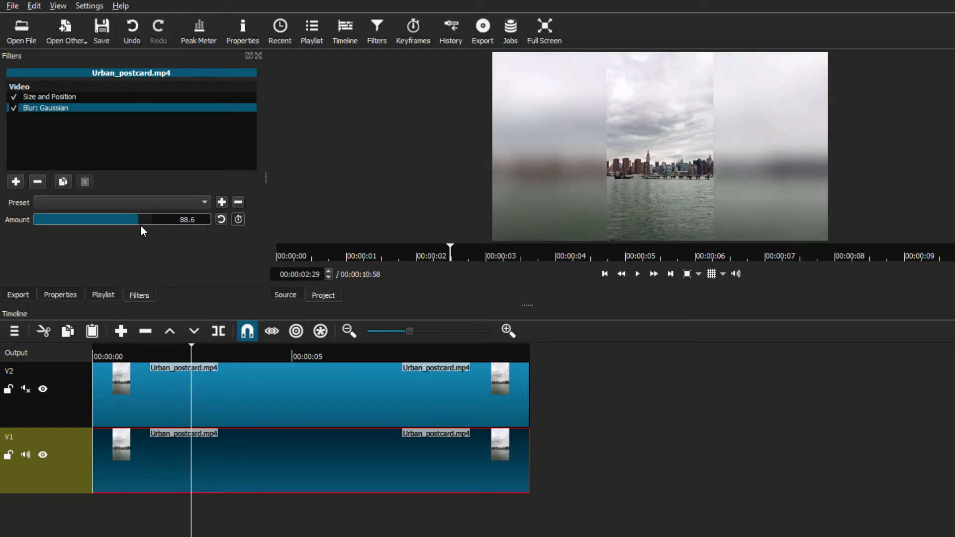
left_click_drag(136, 223, 125, 221)
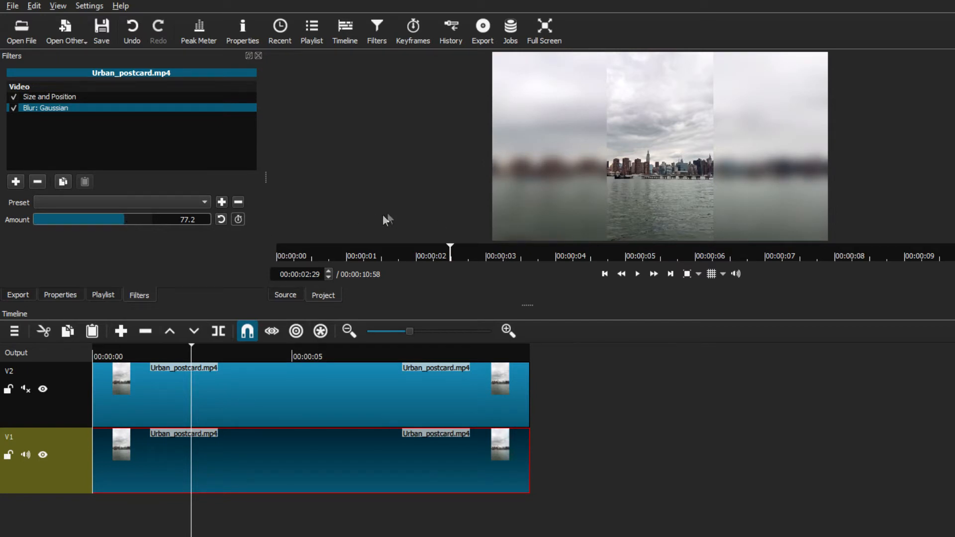
Add a Brightness filter to the V1 clip and slightly darken the blurred background with its level.
left_click(15, 182)
scroll(69, 225, "up", 2)
scroll(69, 224, "down", 2)
left_click(69, 225)
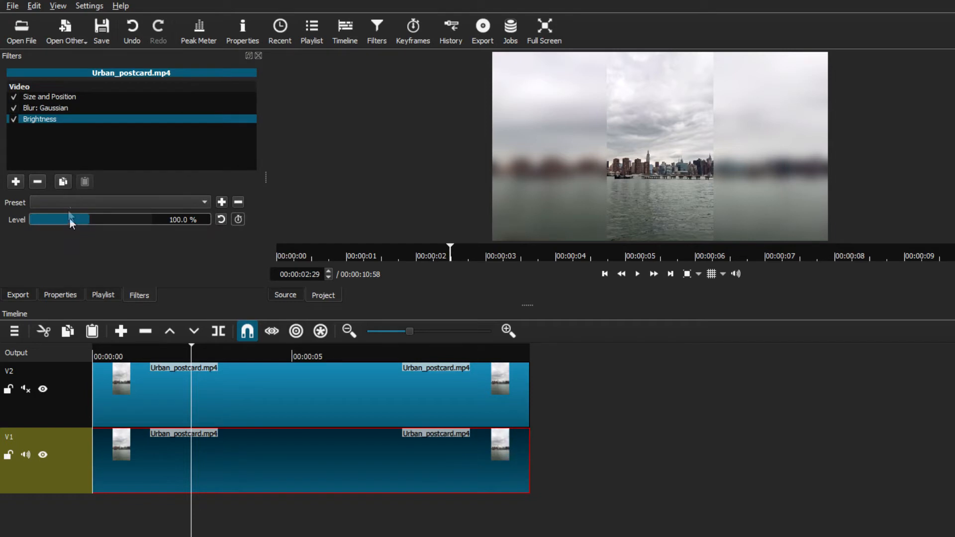
mouse_move(88, 220)
left_mouse_down()
mouse_move(68, 219)
mouse_move(94, 220)
left_mouse_up()
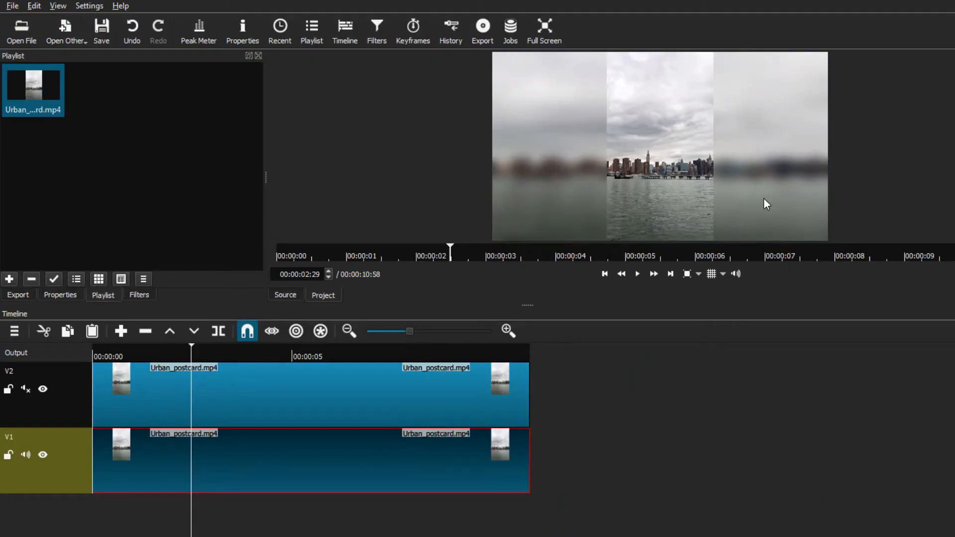
Return to the start of the timeline and add a Size and Position filter to the V2 clip.
left_click(331, 388)
key("Home")
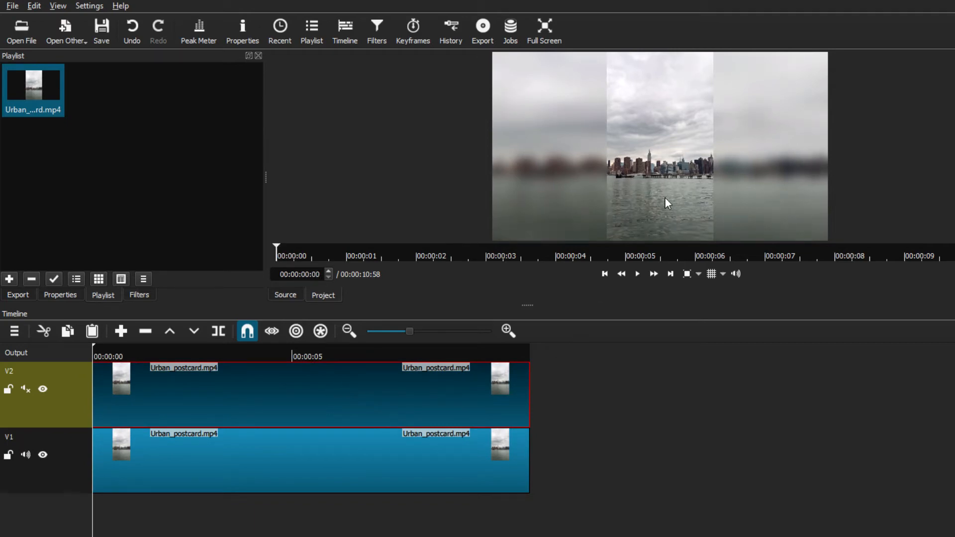
left_click(137, 294)
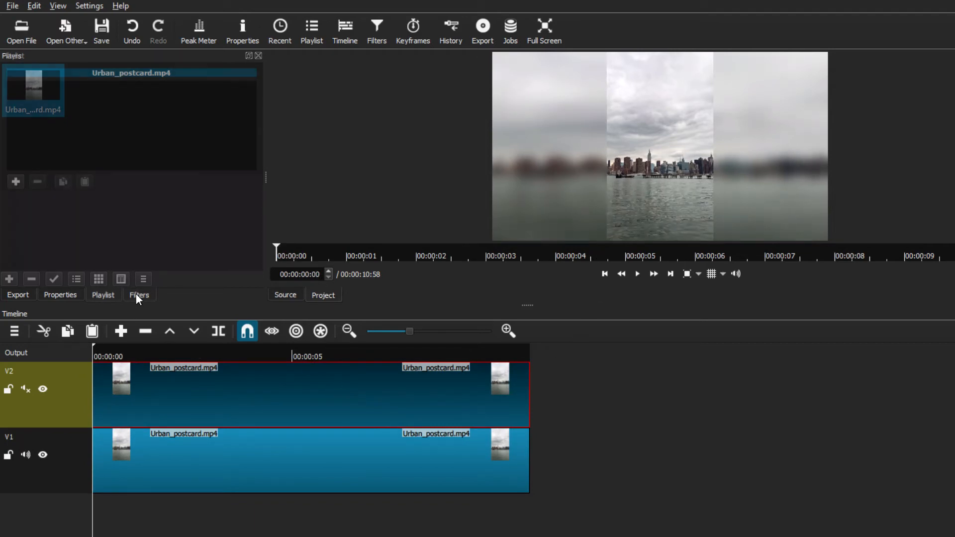
left_click(15, 182)
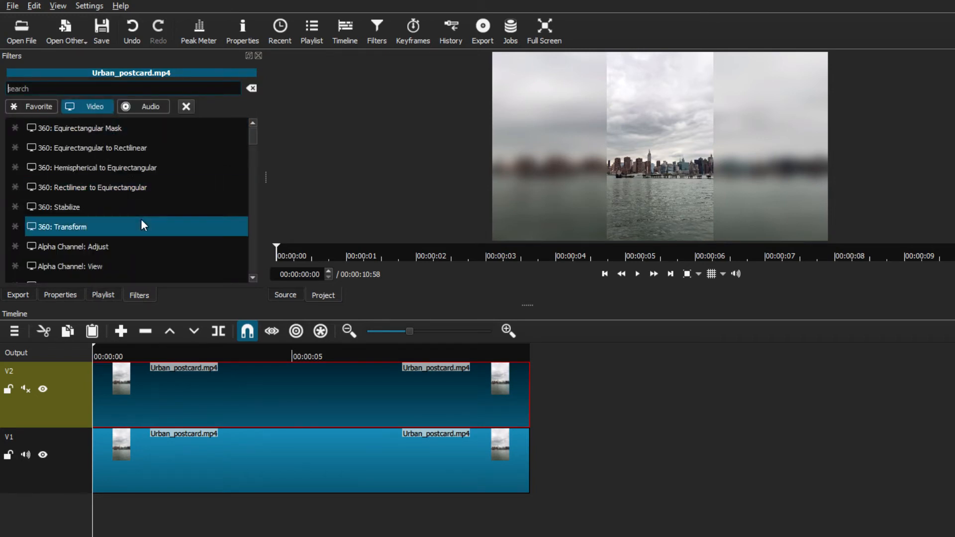
type("size")
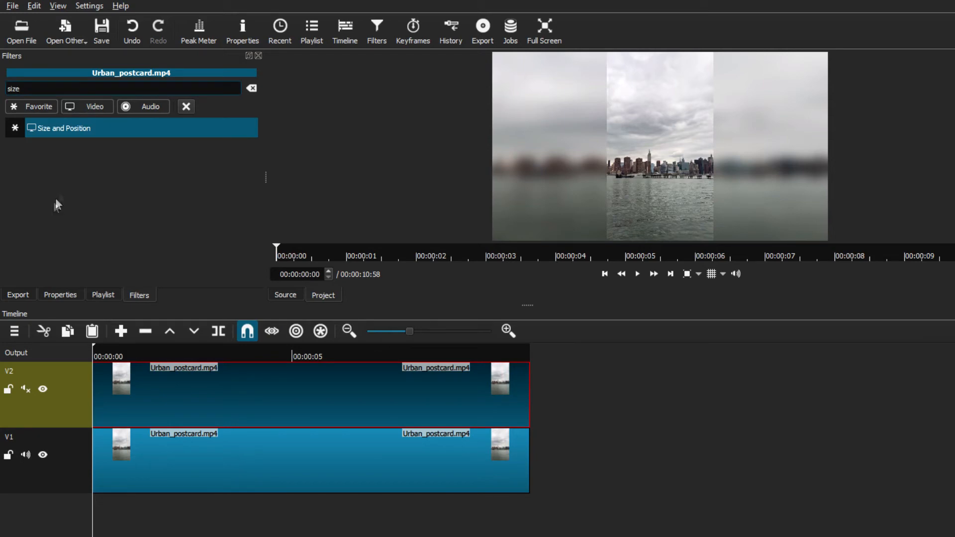
left_click(66, 132)
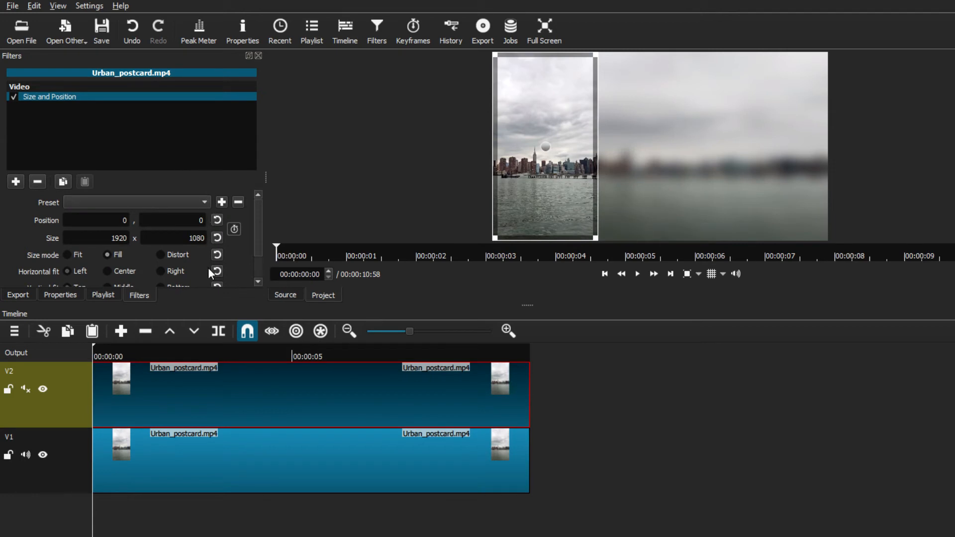
Move the V2 clip to the middle of the frame over the blurred background and enlarge it to about 616 x 1095.
scroll(208, 268, "down", 2)
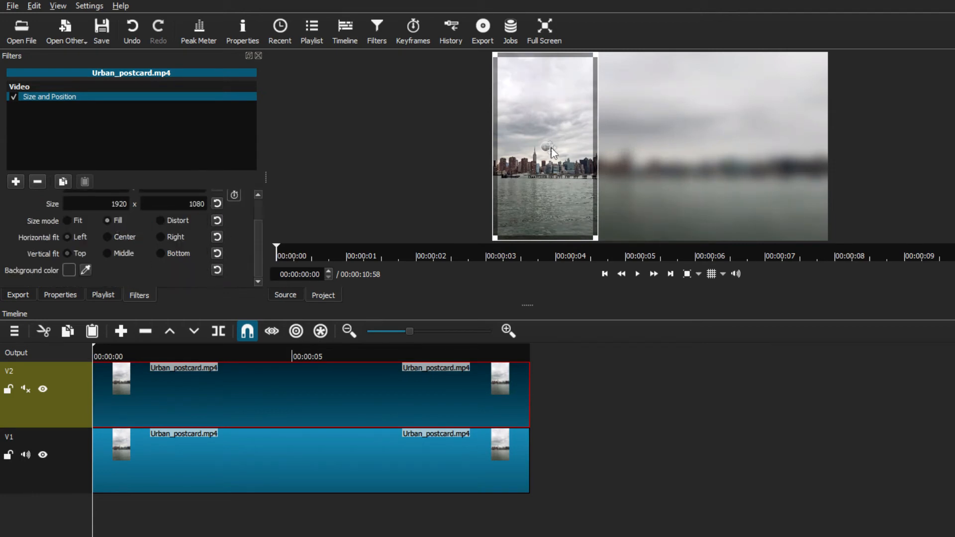
left_click_drag(568, 147, 661, 145)
left_click_drag(708, 59, 735, 50)
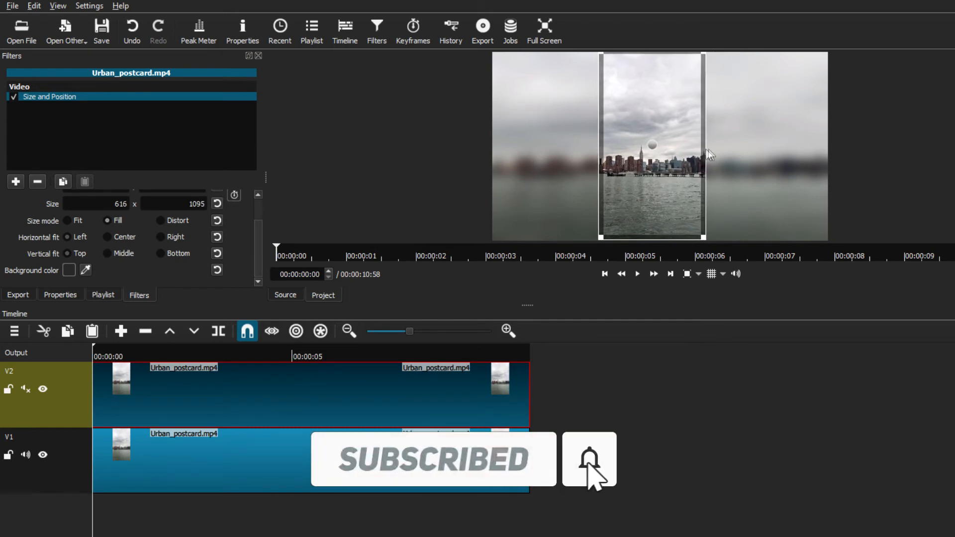
left_click_drag(703, 149, 715, 149)
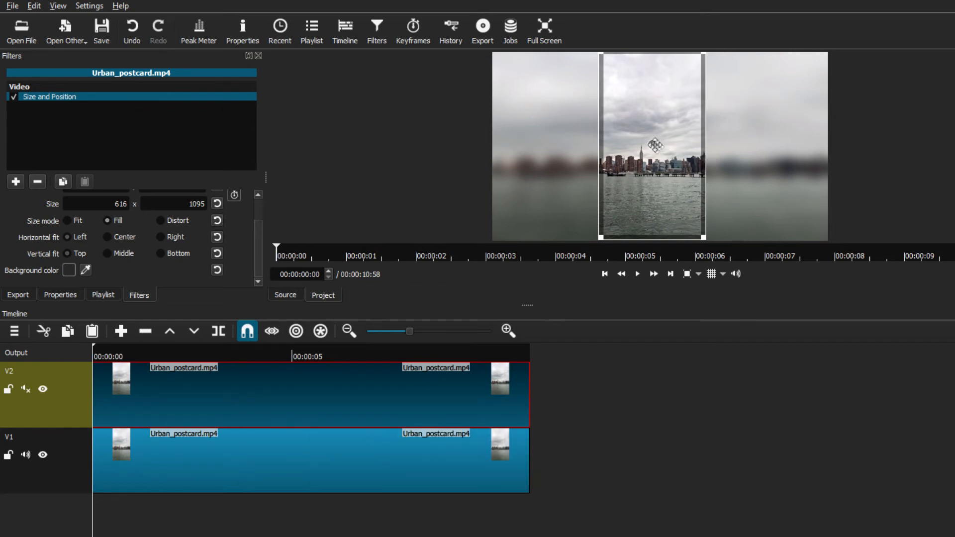
left_click_drag(660, 149, 663, 152)
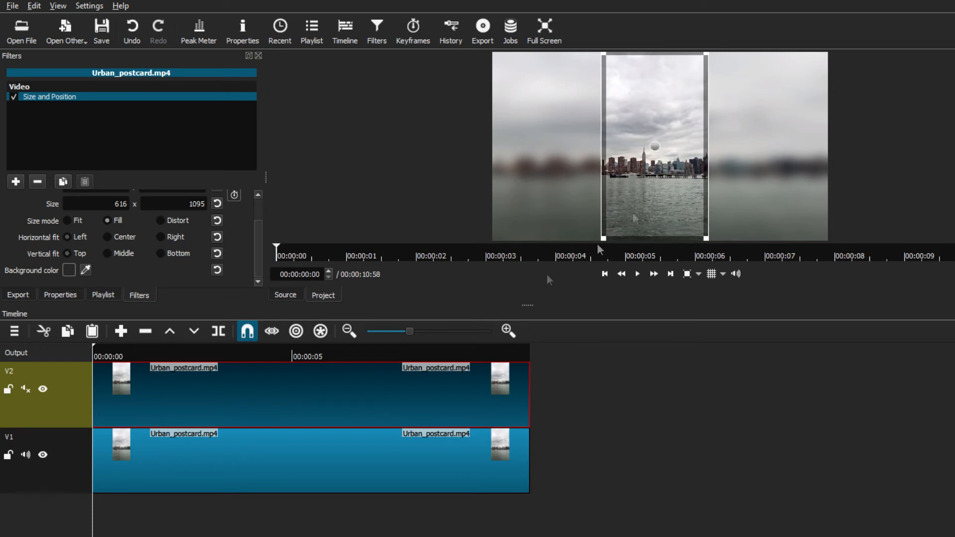
Play the beginning of the timeline to preview the vertical clip over its blurred background.
left_click(106, 296)
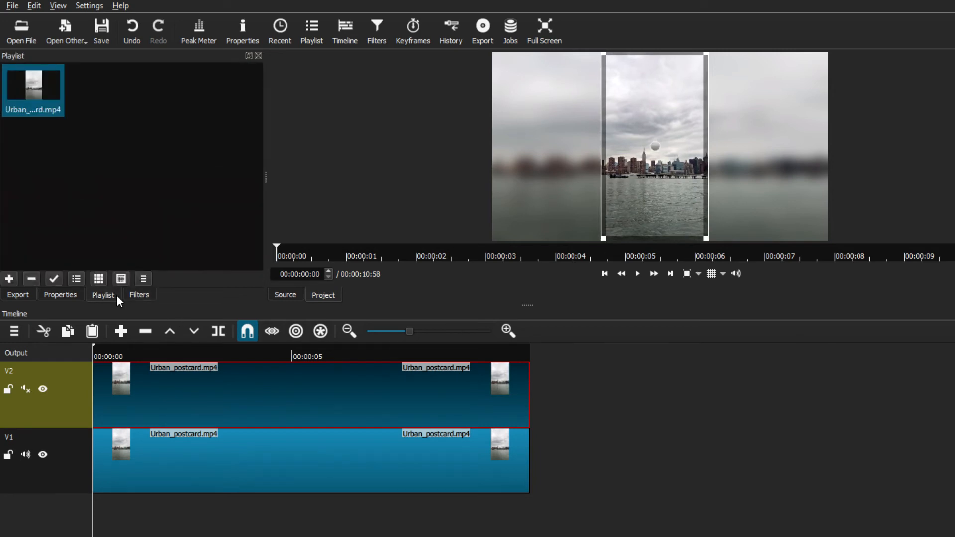
left_click(638, 275)
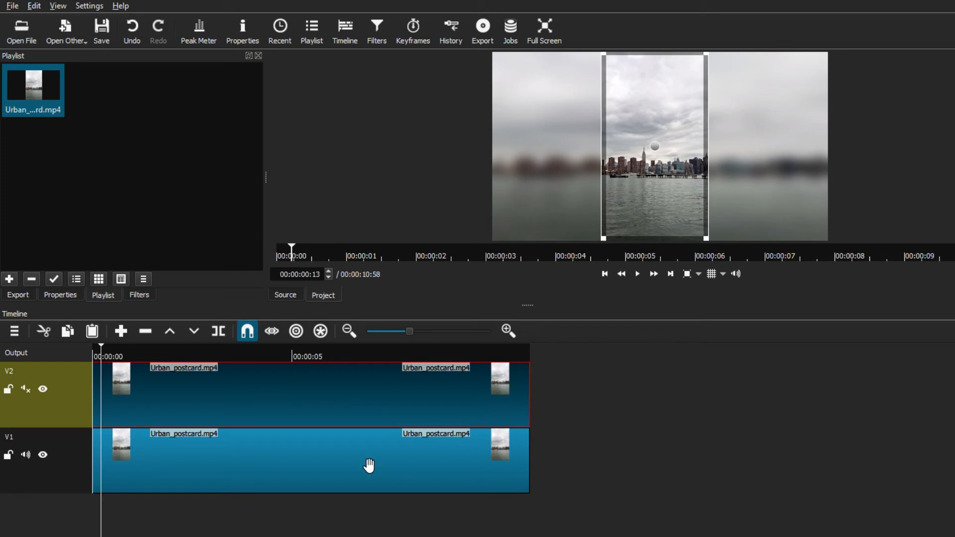
left_click(368, 465)
Choose the Default export preset and show its advanced video settings for review.
left_click(484, 31)
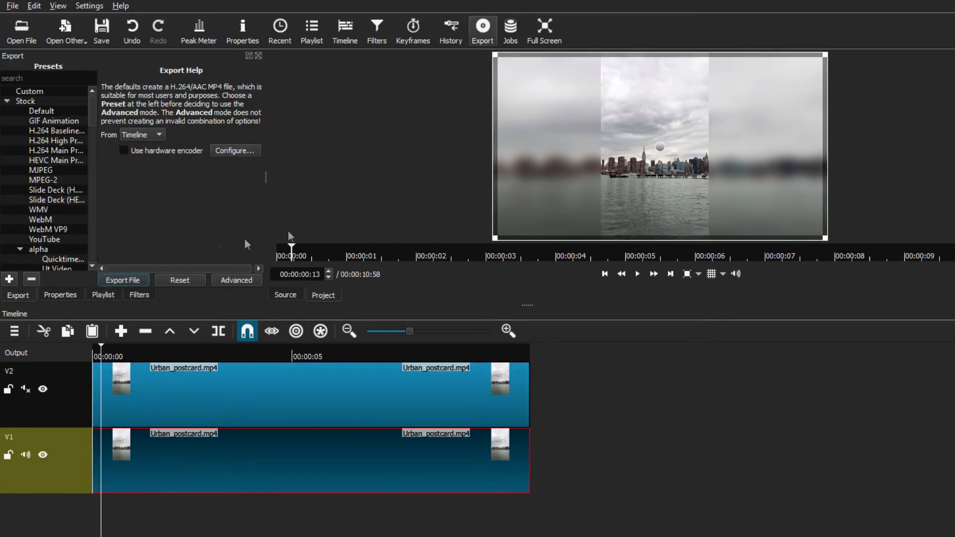
left_click(44, 111)
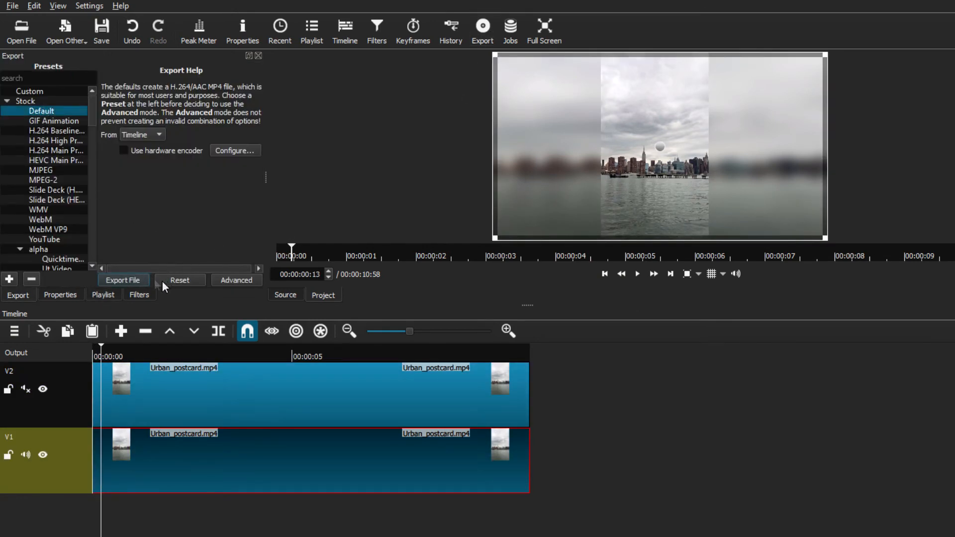
left_click(235, 280)
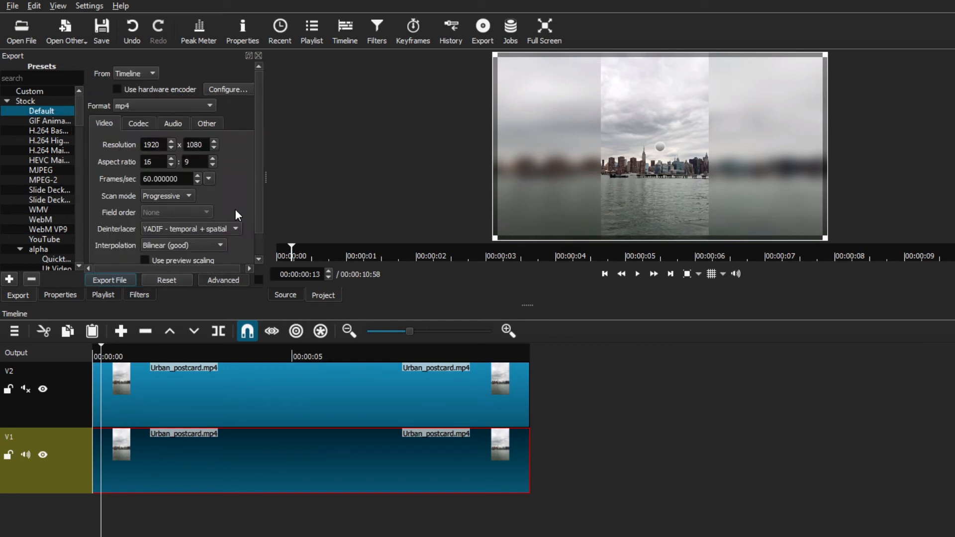
scroll(235, 210, "down", 1)
scroll(234, 209, "down", 3)
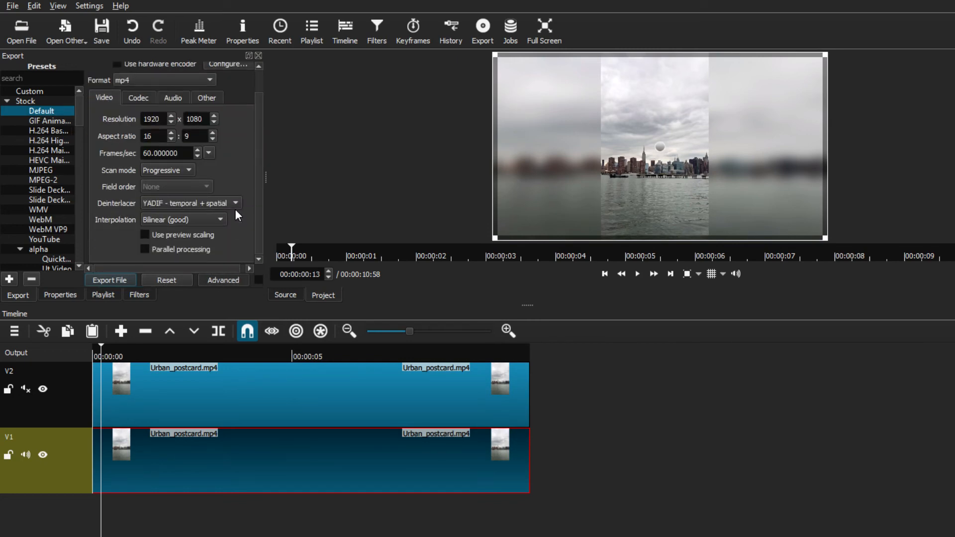
scroll(252, 222, "up", 1)
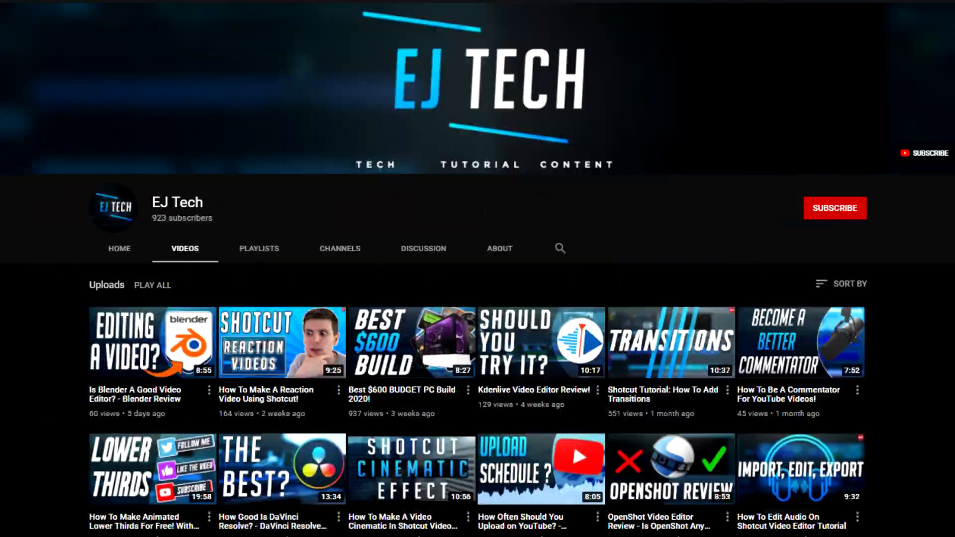
scroll(477, 269, "down", 12)
scroll(478, 269, "down", 5)
scroll(477, 269, "up", 3)
scroll(477, 268, "up", 15)
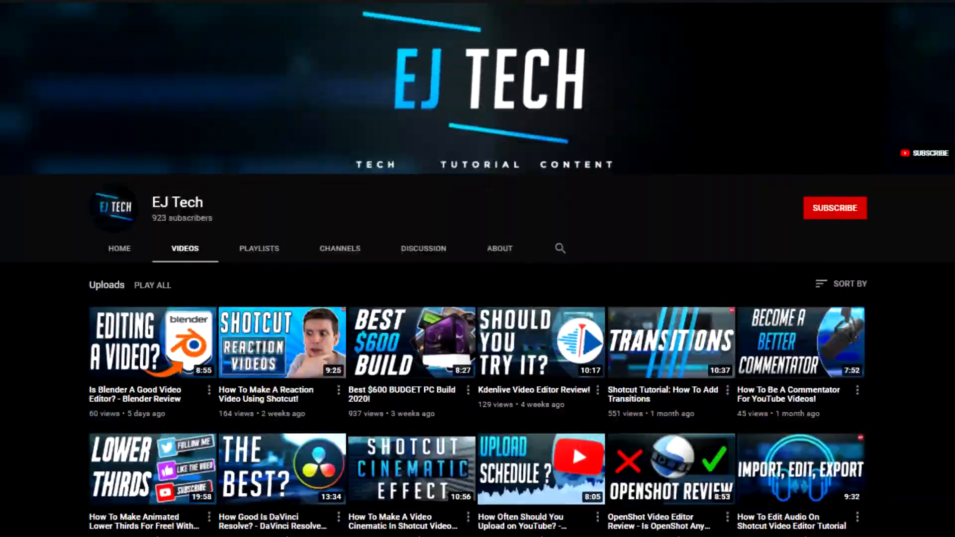